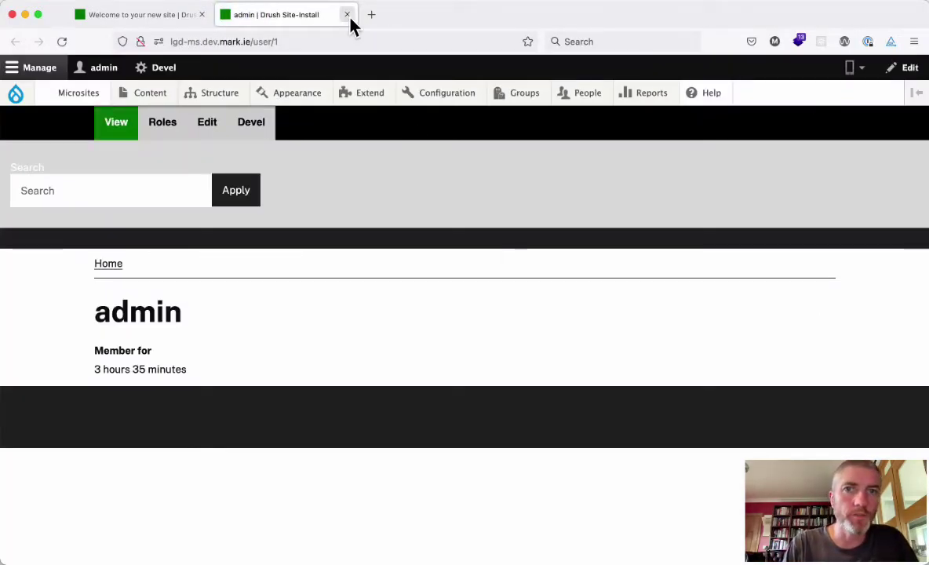
# Open the GitHub repository at github.com/localgovdrupal/localgov_sa11y and select its web address
pyautogui.click(345, 41)
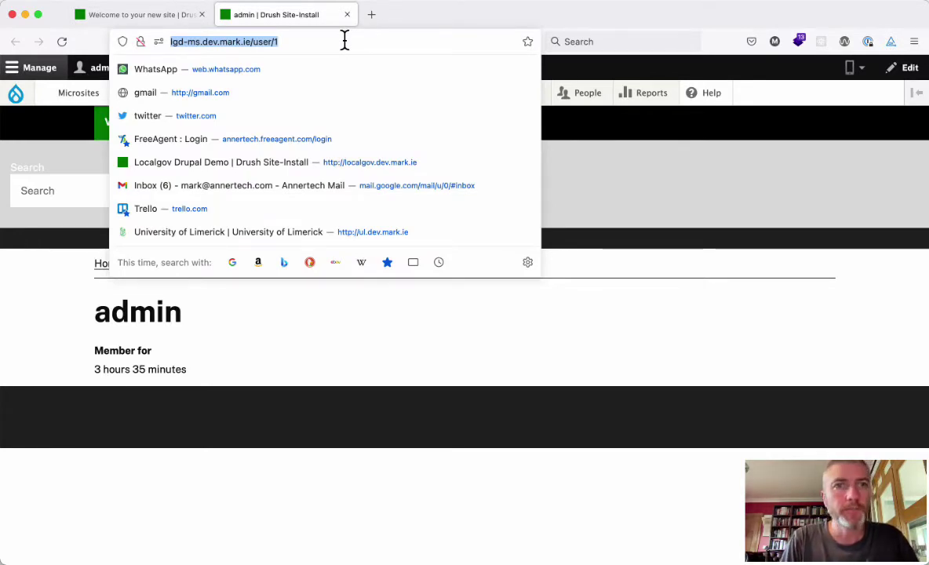
pyautogui.write('github.com/l')
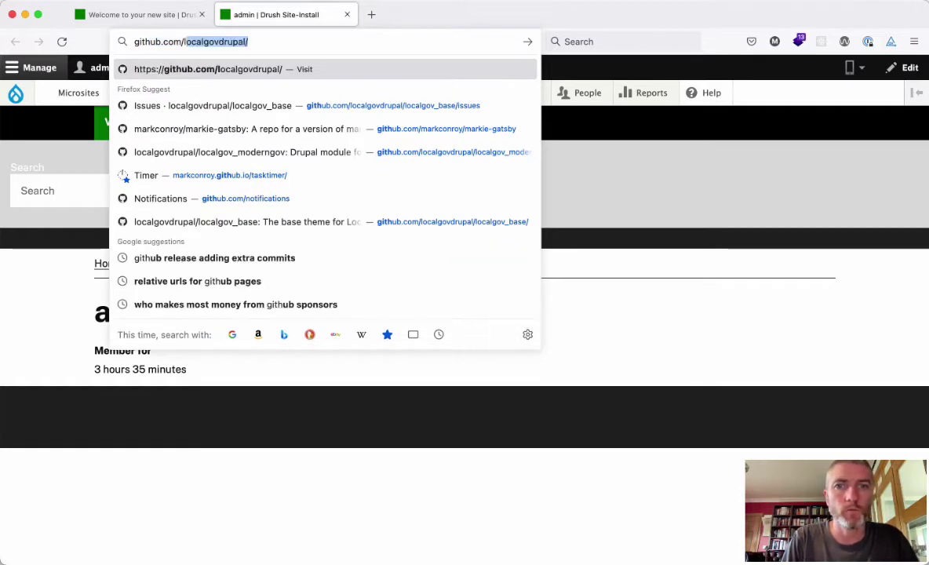
pyautogui.write('ocalgovdrupal/l')
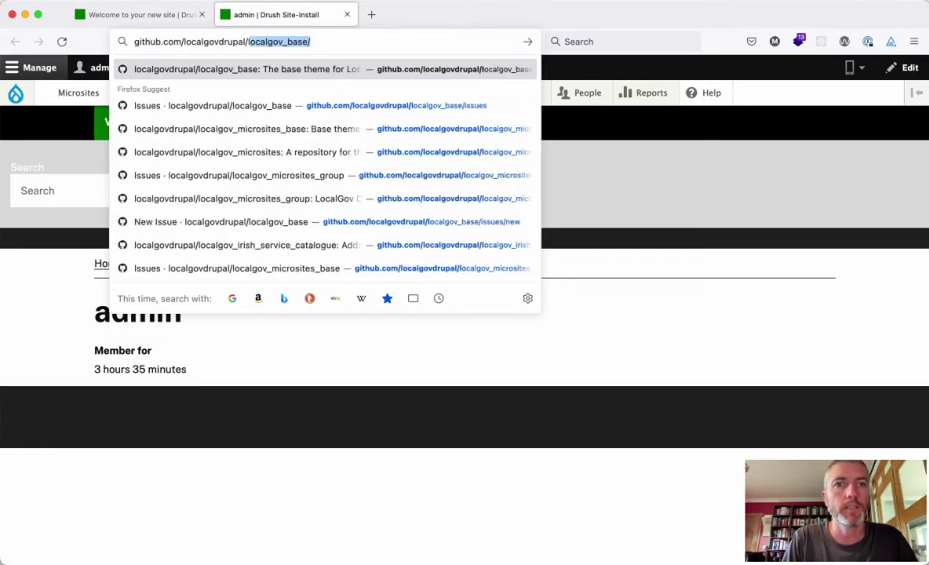
pyautogui.write('ocalgov_')
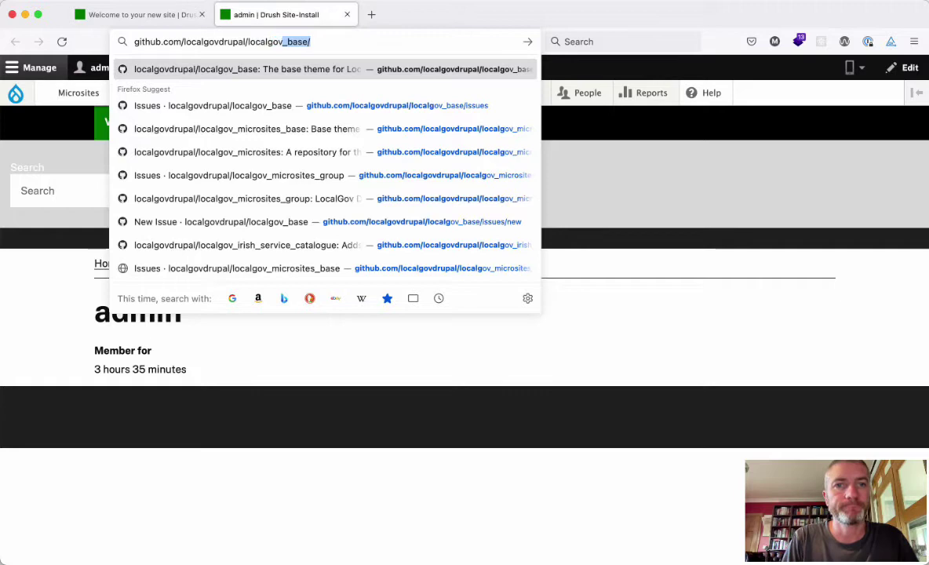
pyautogui.write('sa11y')
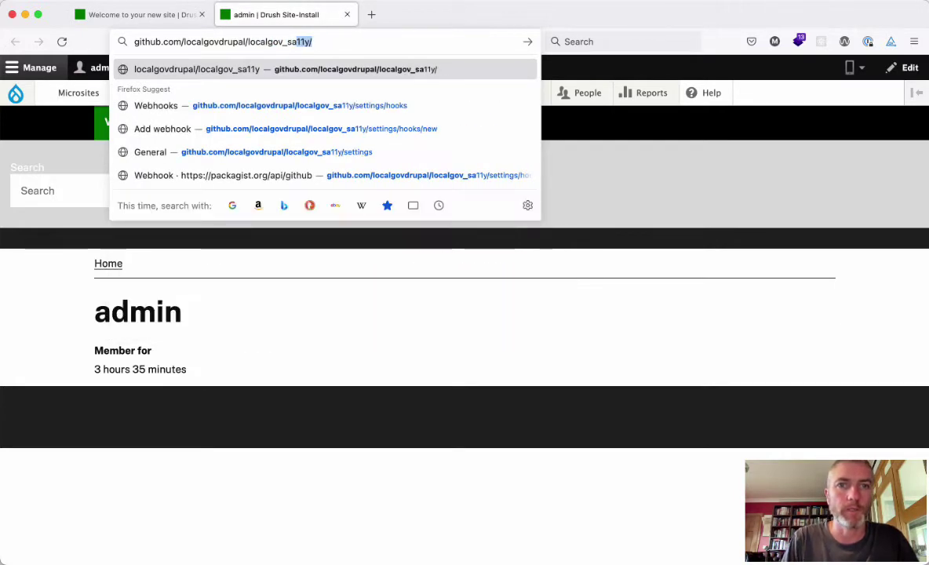
pyautogui.press('Return')
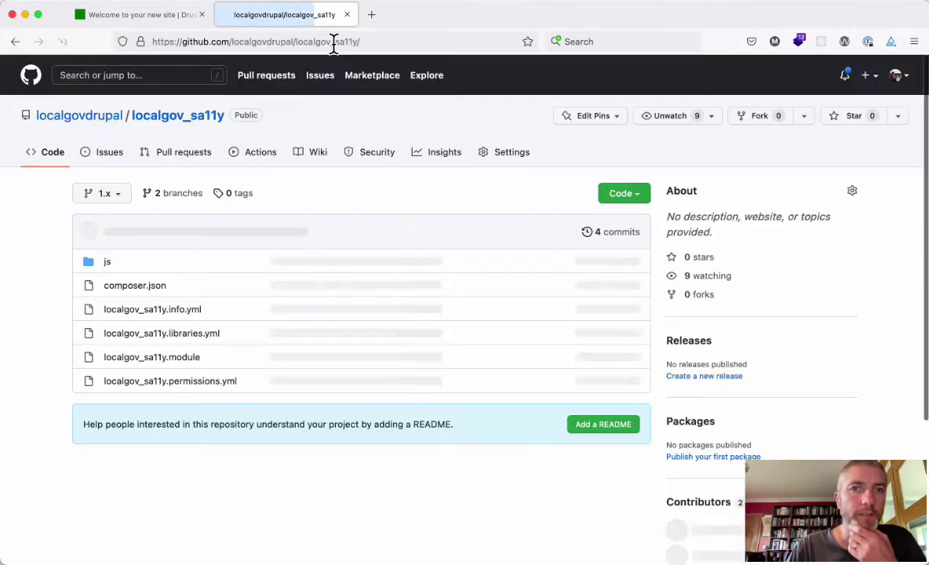
pyautogui.click(332, 42)
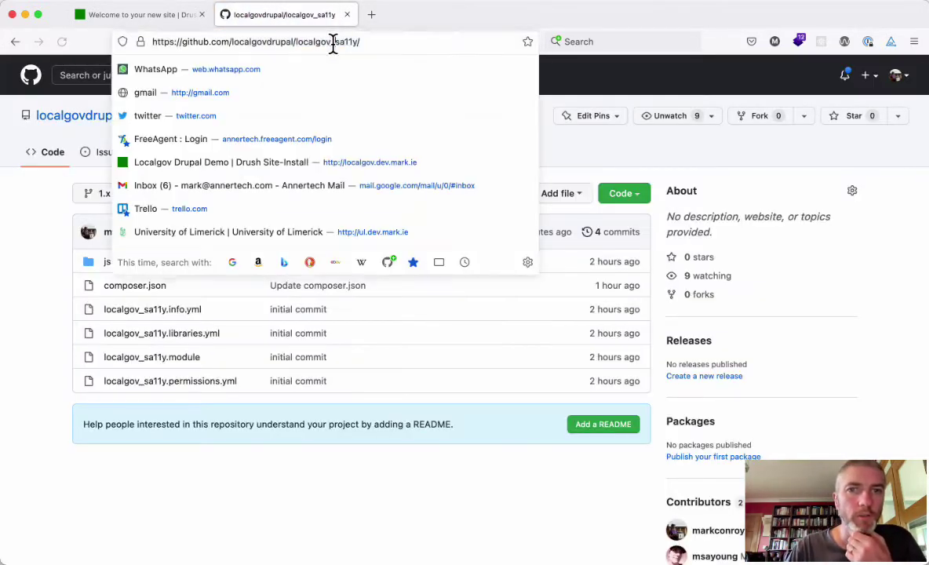
pyautogui.doubleClick(337, 41)
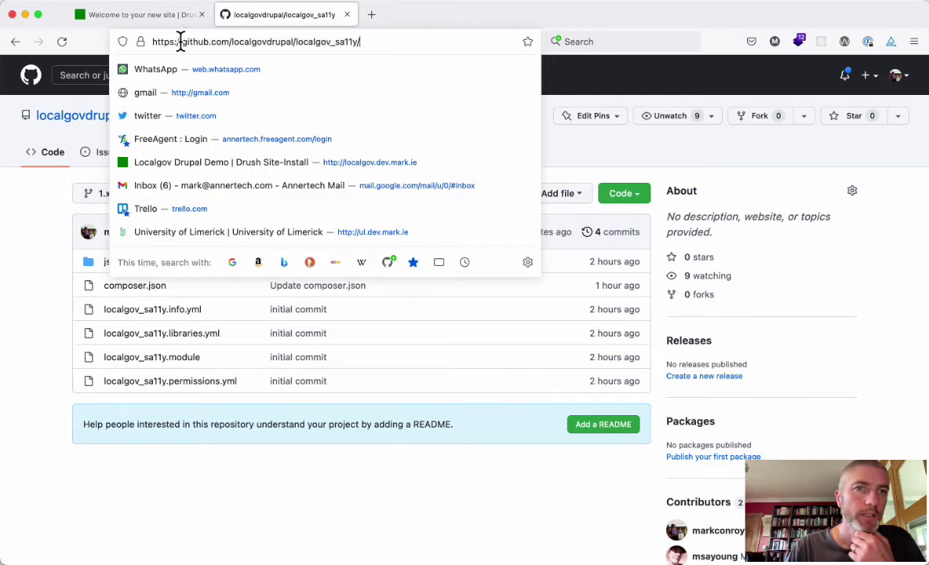
# Return to the site's welcome page and examine the Search label above the search field
pyautogui.click(164, 22)
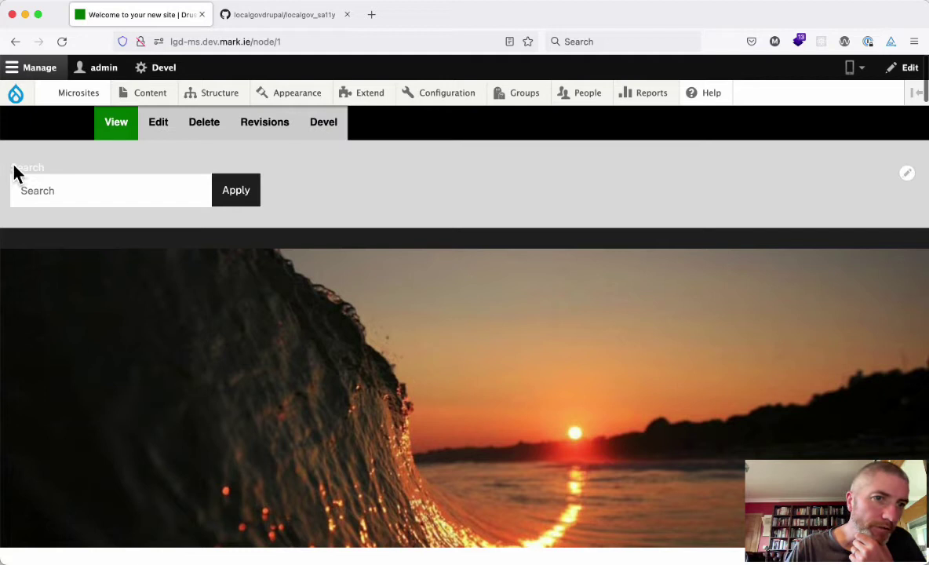
pyautogui.click(38, 168)
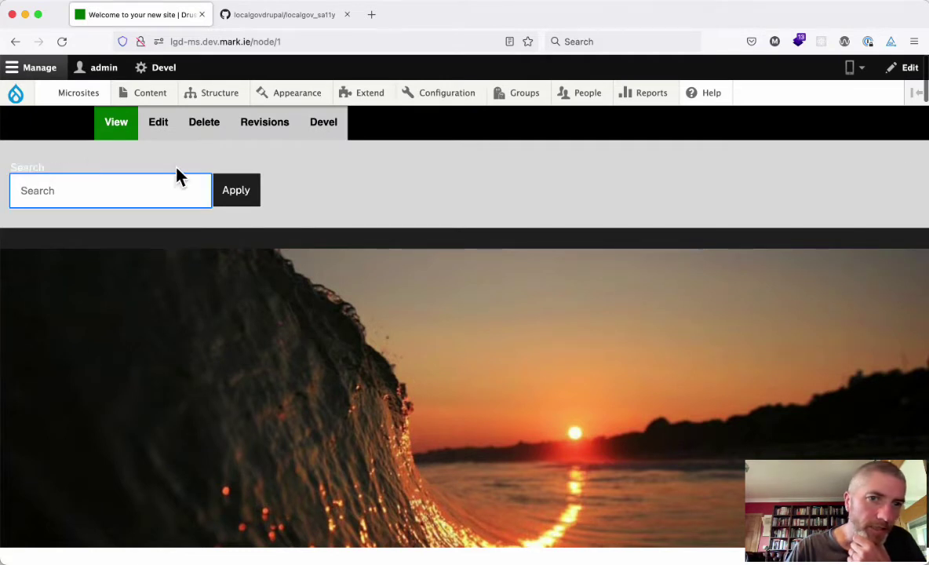
pyautogui.doubleClick(32, 169)
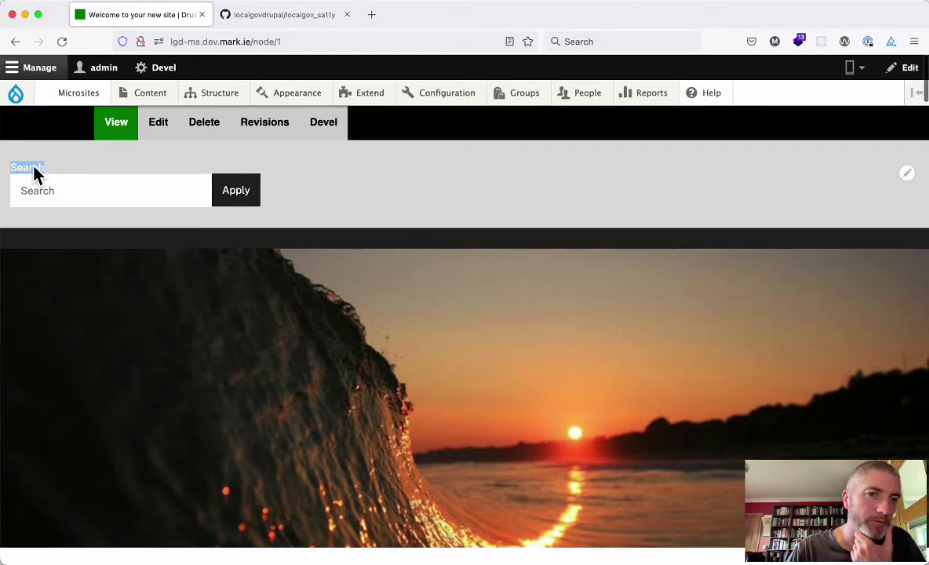
pyautogui.click(54, 173)
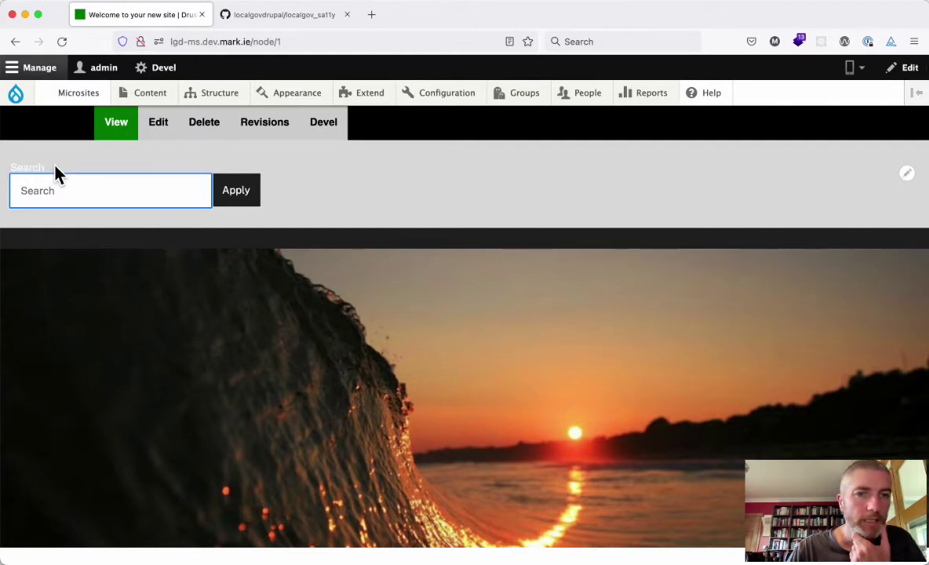
pyautogui.click(327, 231)
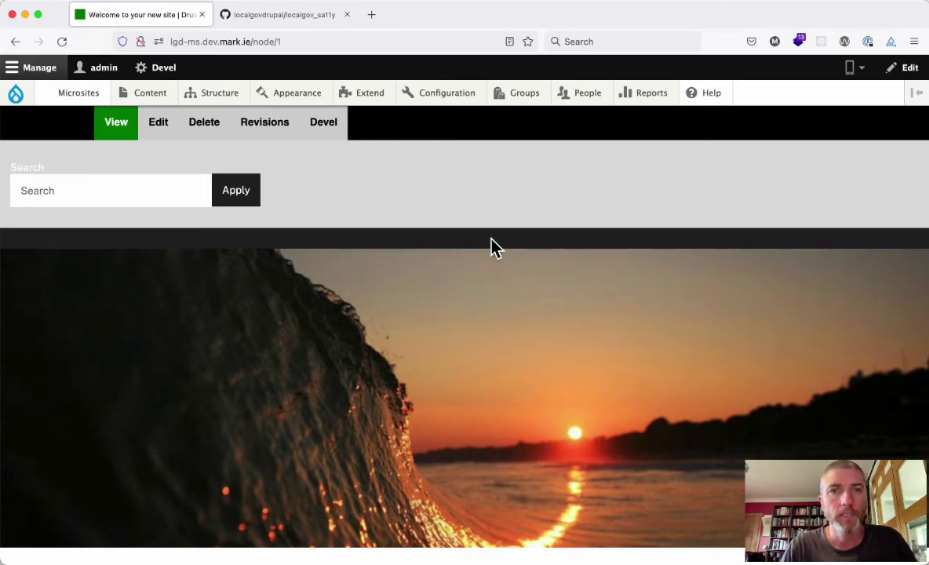
# Switch to Visual Studio Code and try to require the localgovdrupal/localgov_sa11y package with Composer in the terminal
pyautogui.press('super+Tab')
pyautogui.click(446, 270)
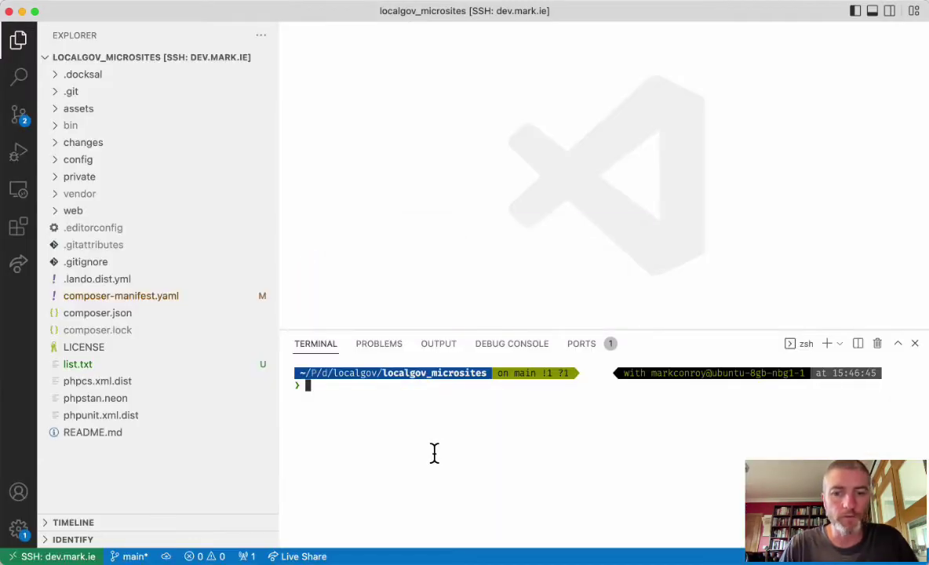
pyautogui.write('comopser requi')
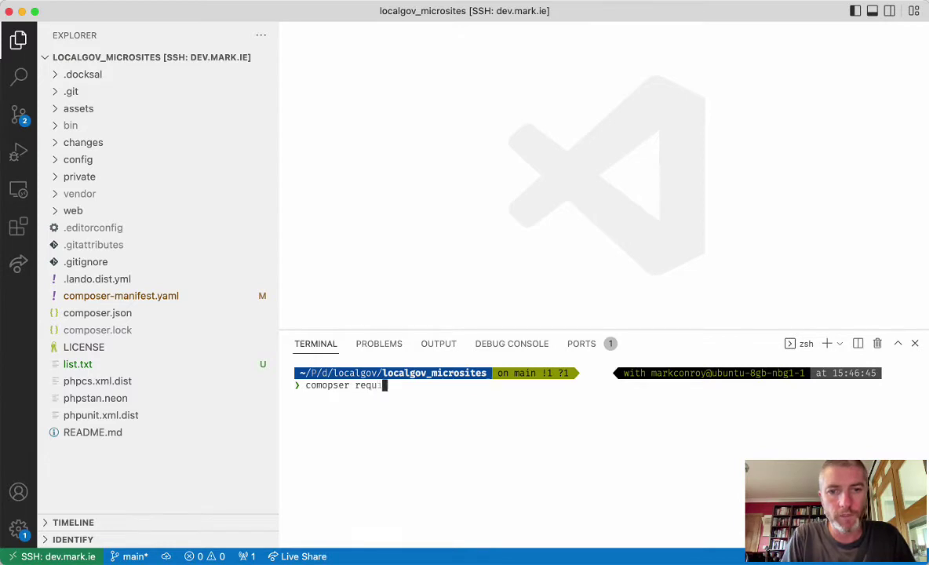
pyautogui.write('re localgov')
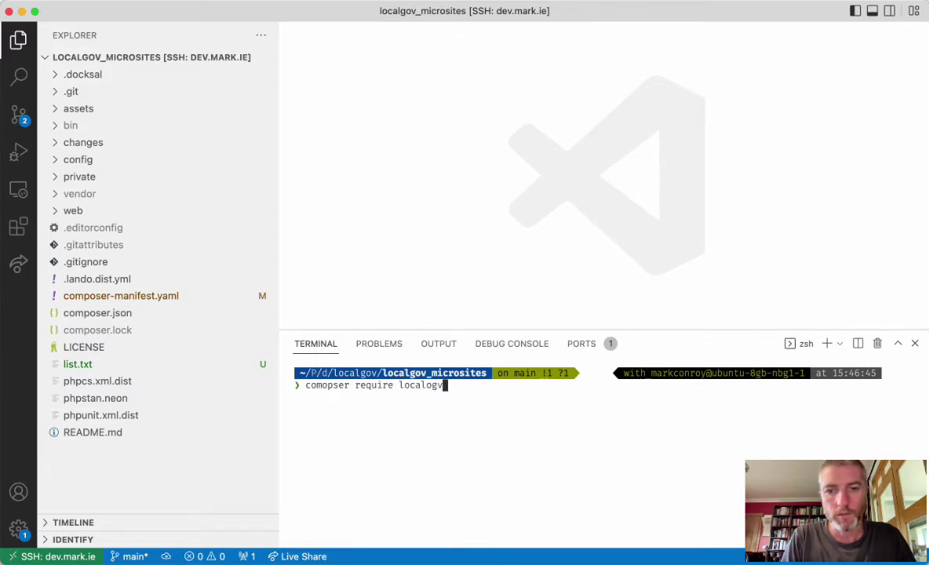
pyautogui.press('BackSpace')
pyautogui.press('BackSpace')
pyautogui.write('govdru')
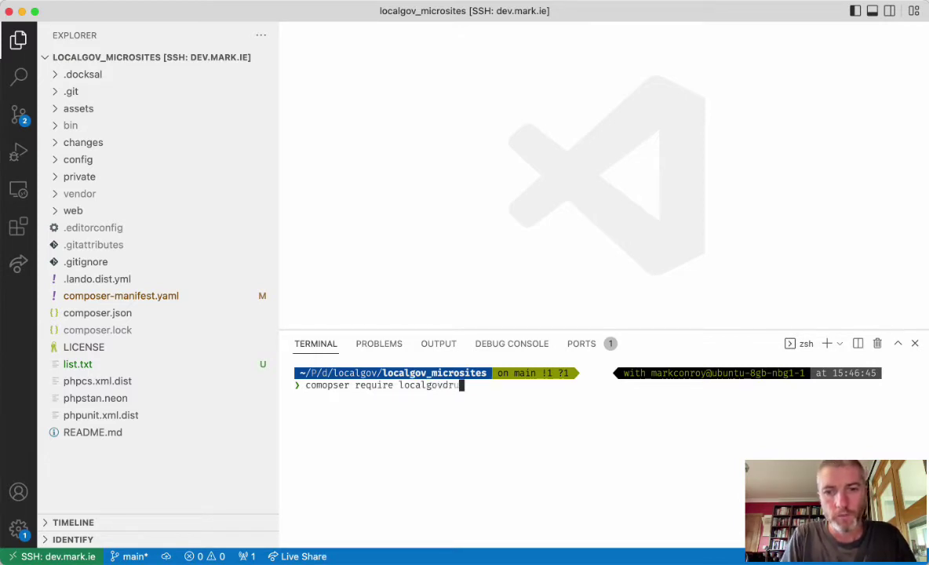
pyautogui.write('pal/local')
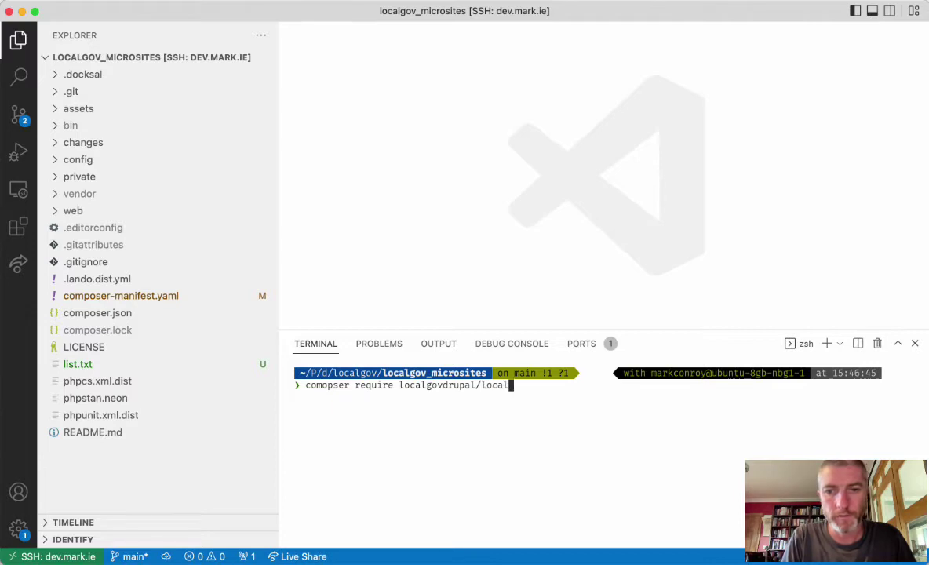
pyautogui.write('gov_sa11y')
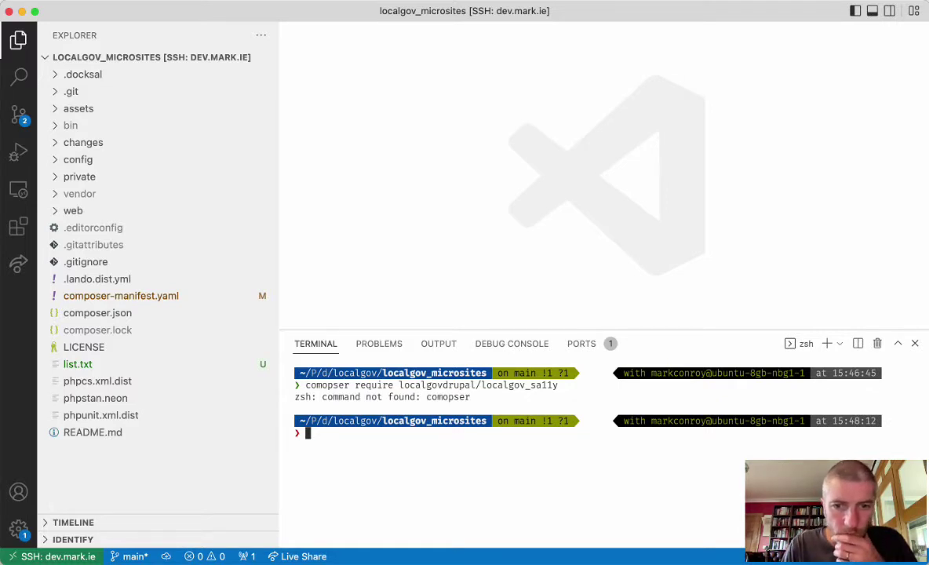
# Recall the last command, correct it to composer require localgovdrupal/localgov_sa11y and run it
pyautogui.press('Up')
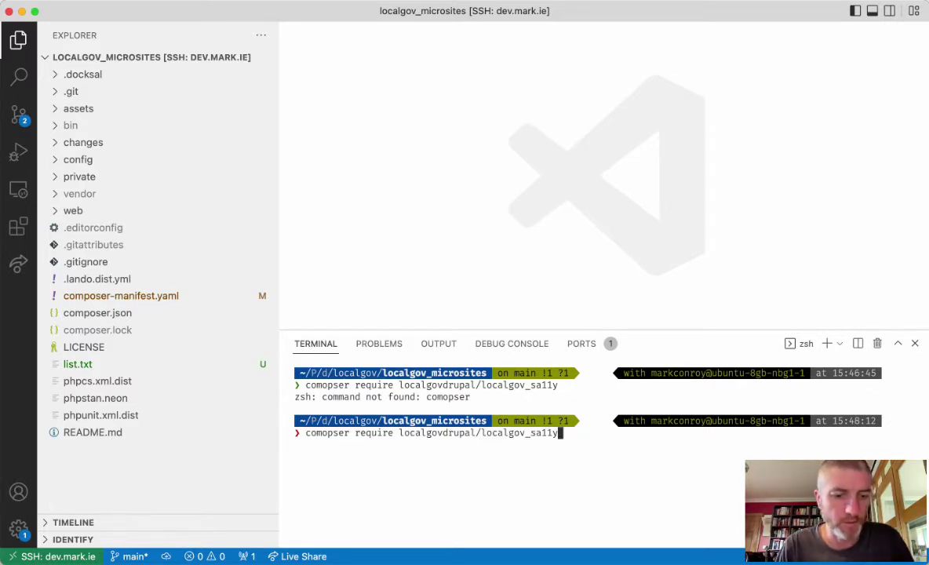
pyautogui.press('BackSpace')
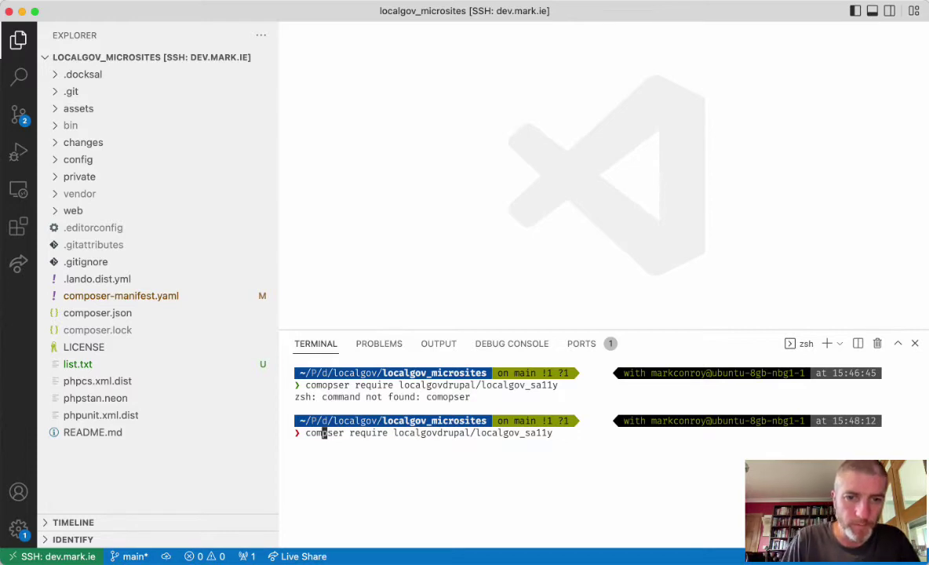
pyautogui.write('o')
pyautogui.press('Return')
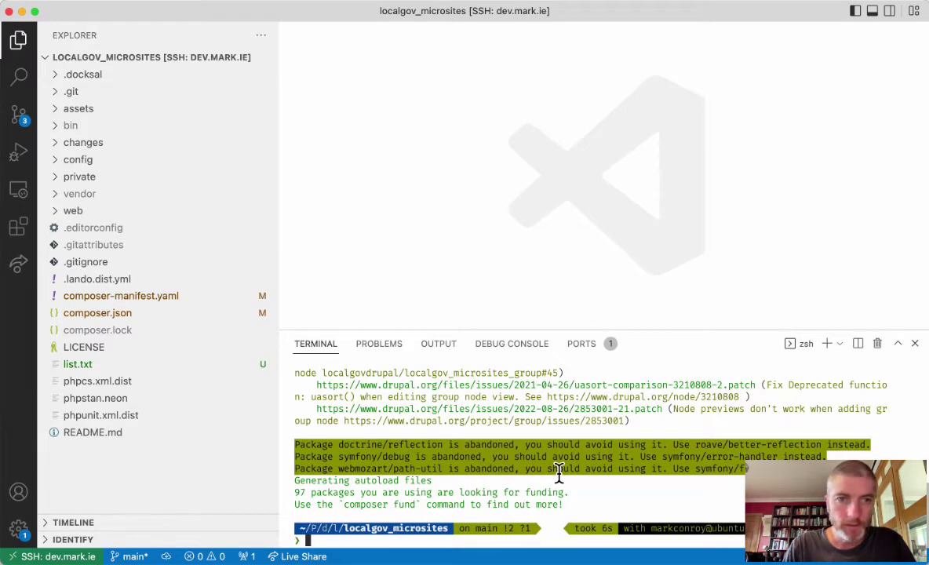
# Look inside web/modules/contrib in the project files for the localgov_sa11y module folder
pyautogui.click(102, 221)
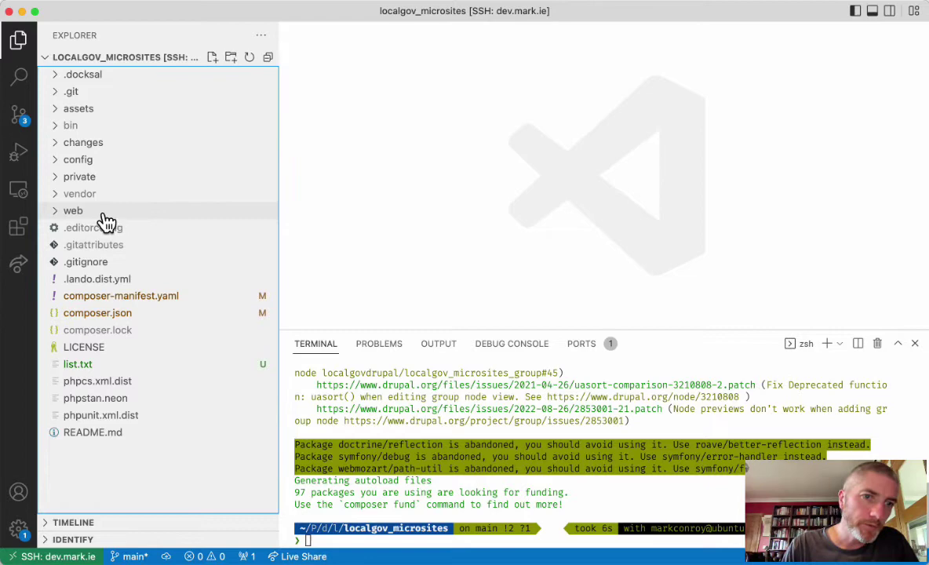
pyautogui.click(103, 213)
pyautogui.click(100, 246)
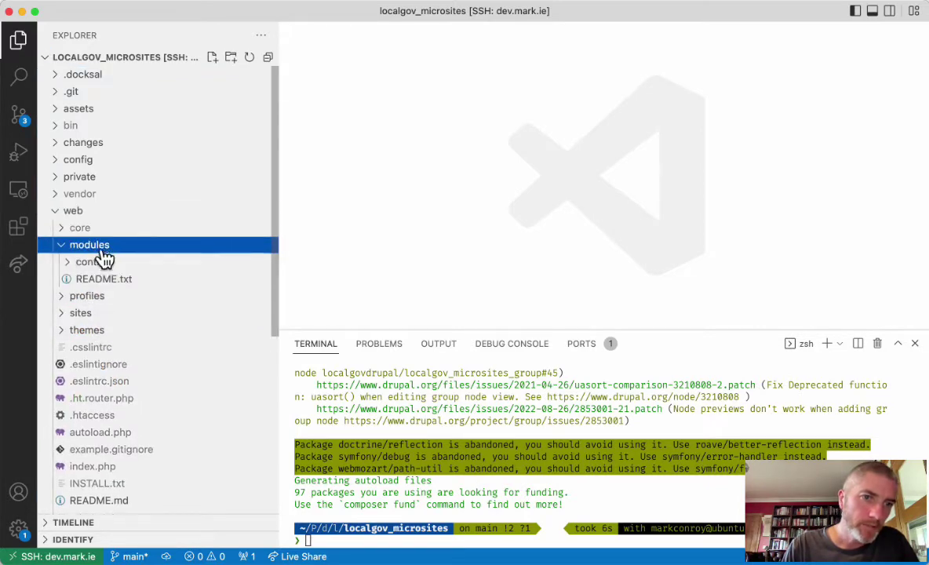
pyautogui.click(104, 261)
pyautogui.scroll(-10, 134, 380)
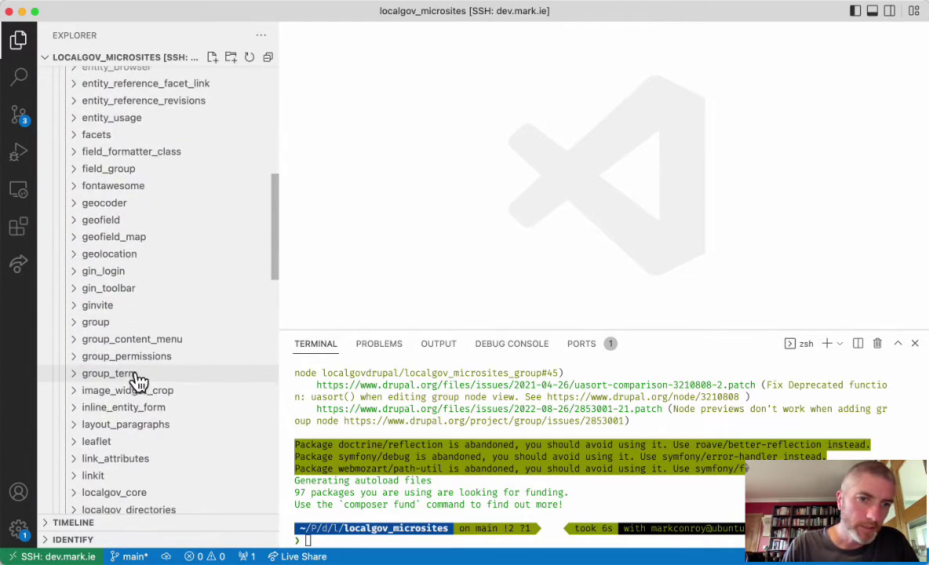
pyautogui.scroll(-10, 137, 381)
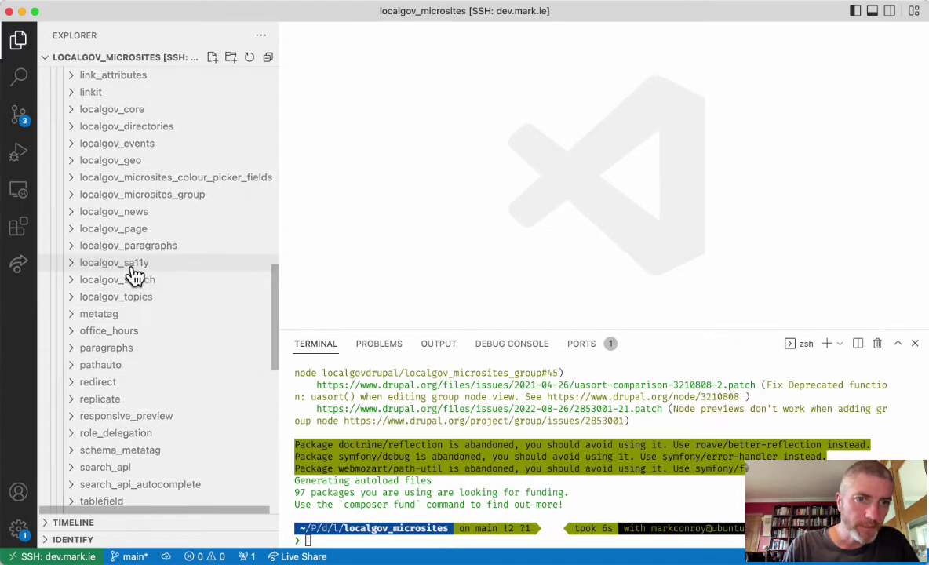
pyautogui.click(133, 266)
# Switch back to Firefox and open the site's Extend page in a new tab
pyautogui.press('super+Tab')
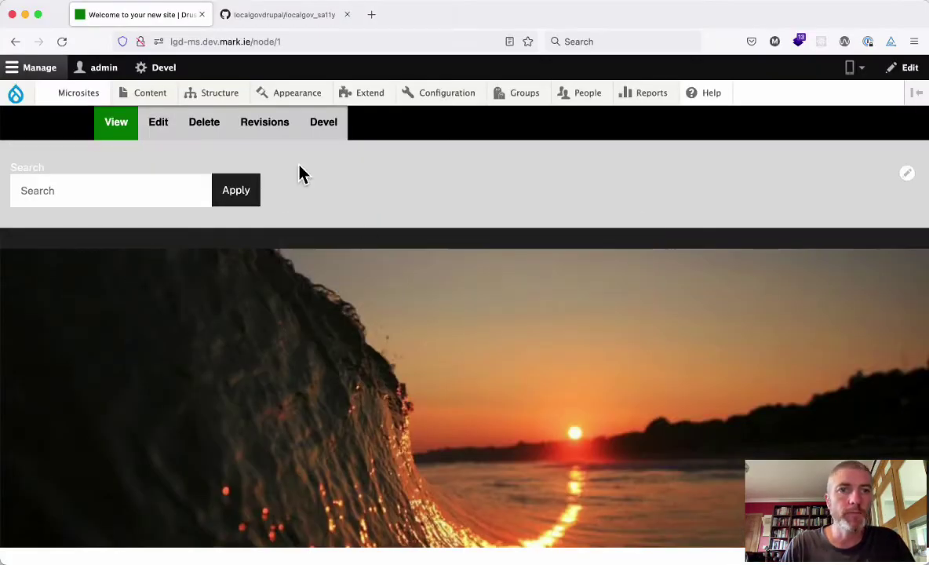
pyautogui.keyDown('super'); pyautogui.click(362, 97); pyautogui.keyUp('super')
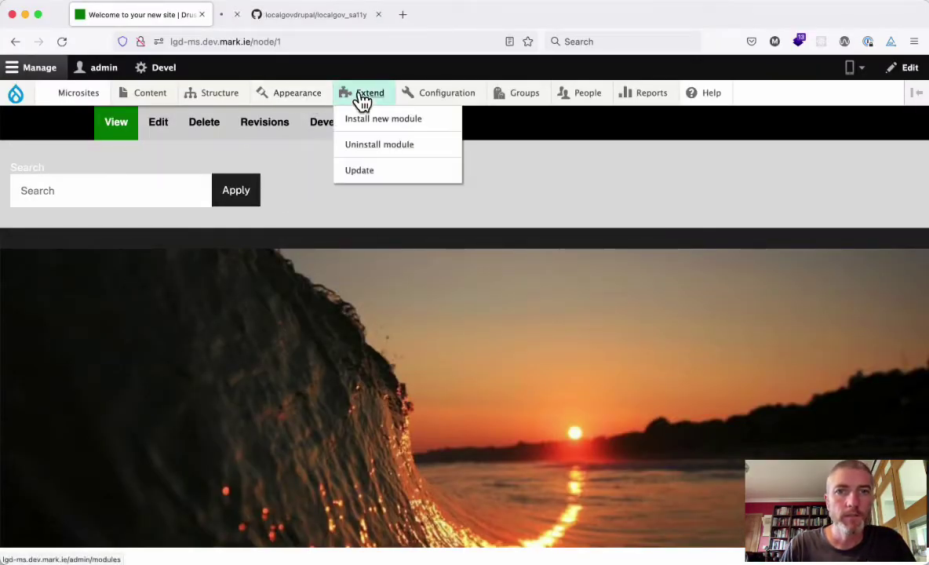
pyautogui.click(255, 17)
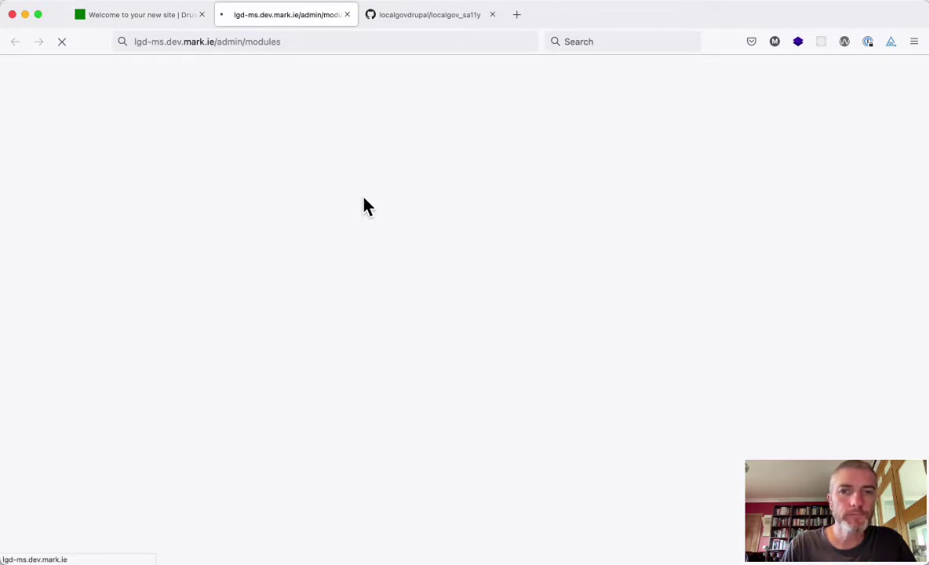
# Filter the module list by sa1, then select the LocalGov Sa11y module and install it
pyautogui.click(160, 456)
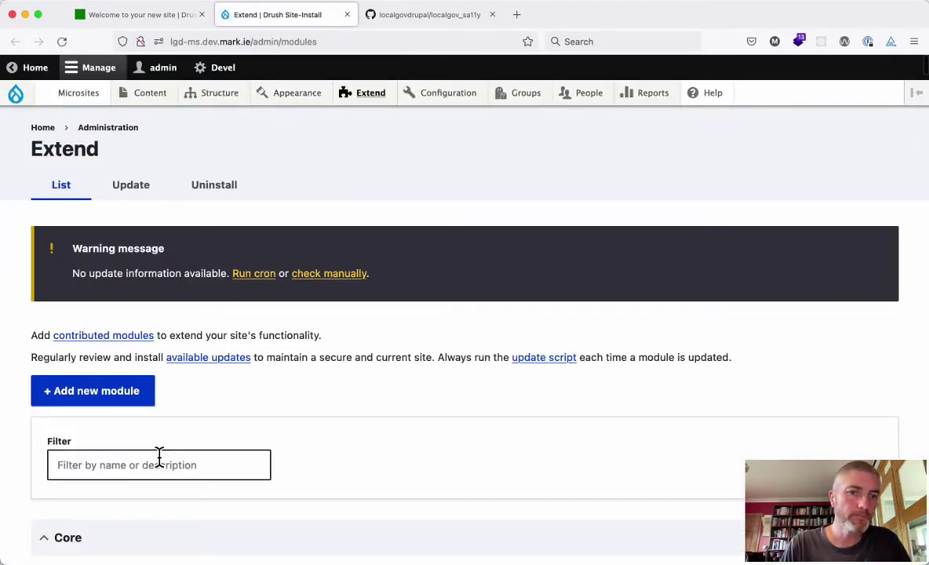
pyautogui.write('sa')
pyautogui.scroll(-5, 464, 314)
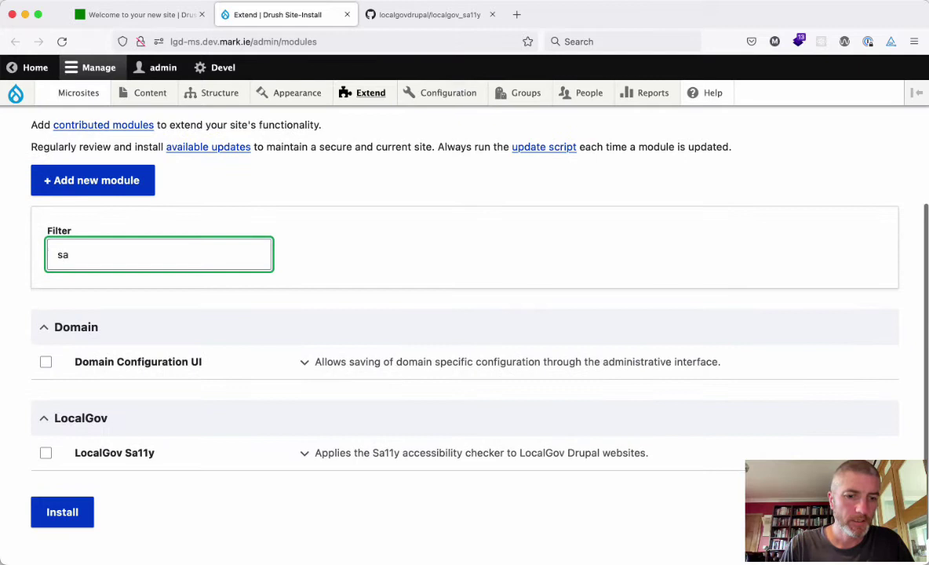
pyautogui.write('1')
pyautogui.click(95, 420)
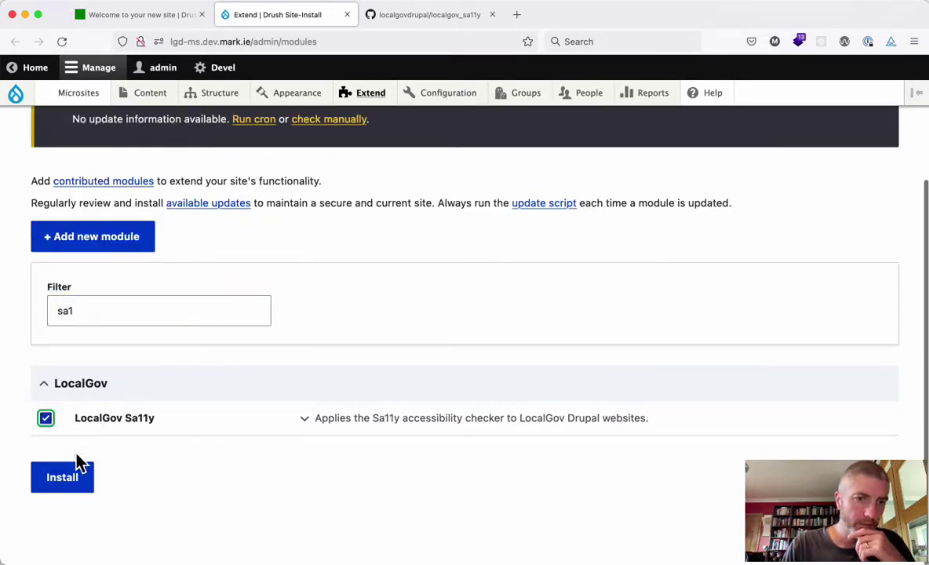
pyautogui.click(67, 480)
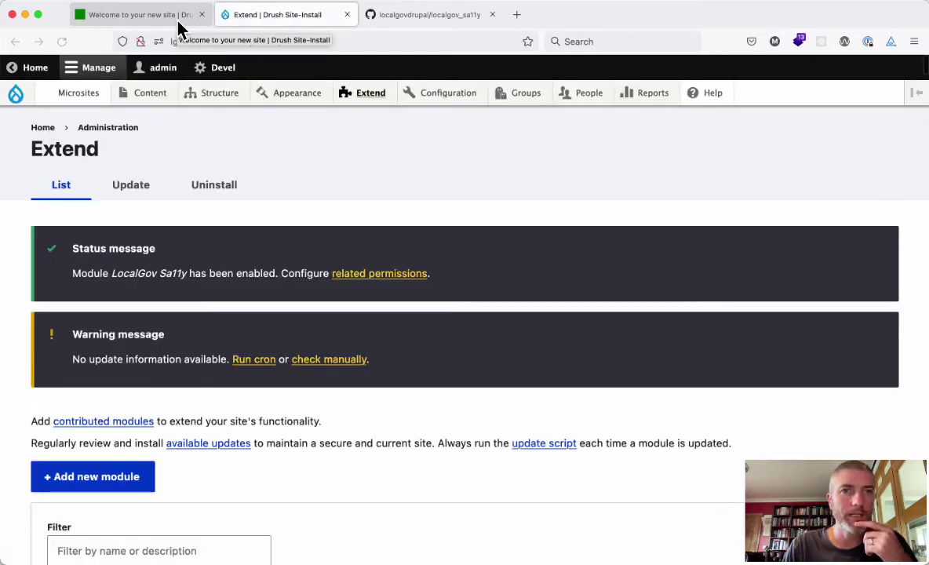
# Return to the site's welcome page and reload it to load the LocalGov Sa11y accessibility checker
pyautogui.click(178, 24)
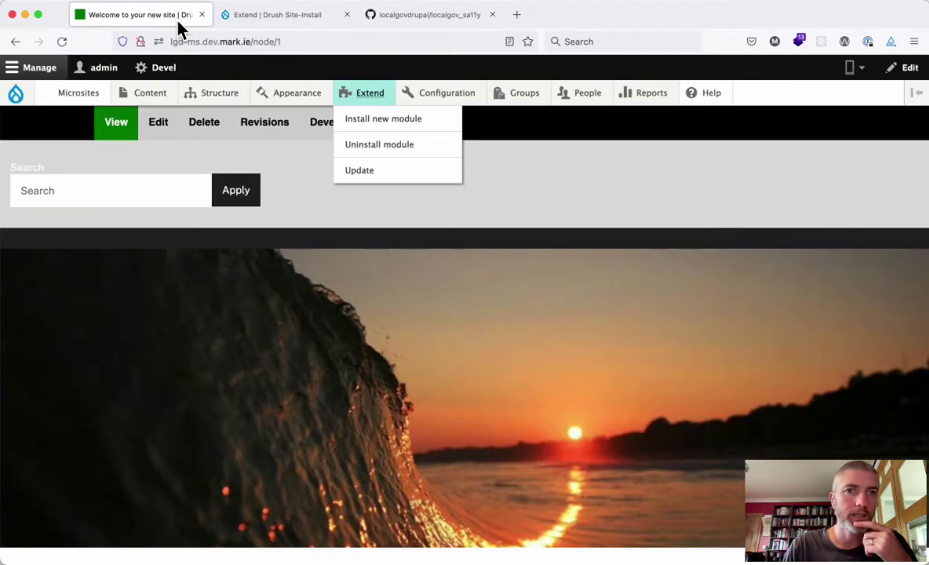
pyautogui.click(63, 44)
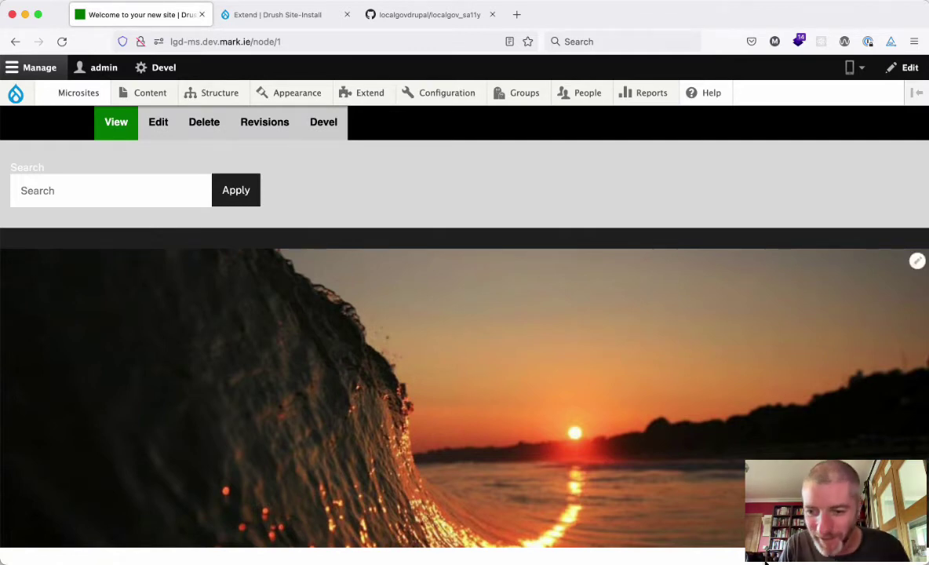
# Shorten the browser window to uncover the Sa11y accessibility button, and open the checker on the welcome page
pyautogui.moveTo(767, 549); pyautogui.dragTo(741, 388)
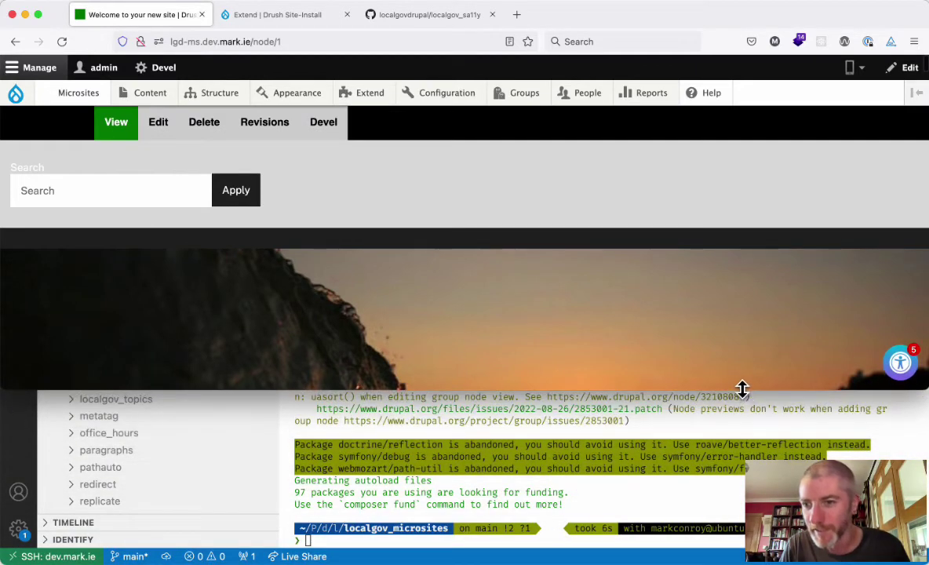
pyautogui.click(900, 365)
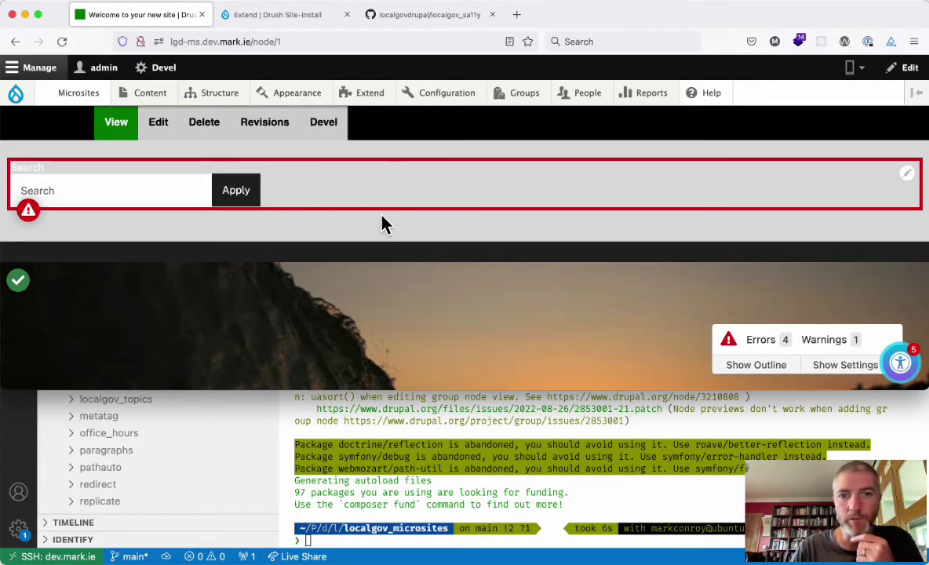
# Examine the checker's error on the search form and its alt text note on the banner image
pyautogui.moveTo(28, 216)
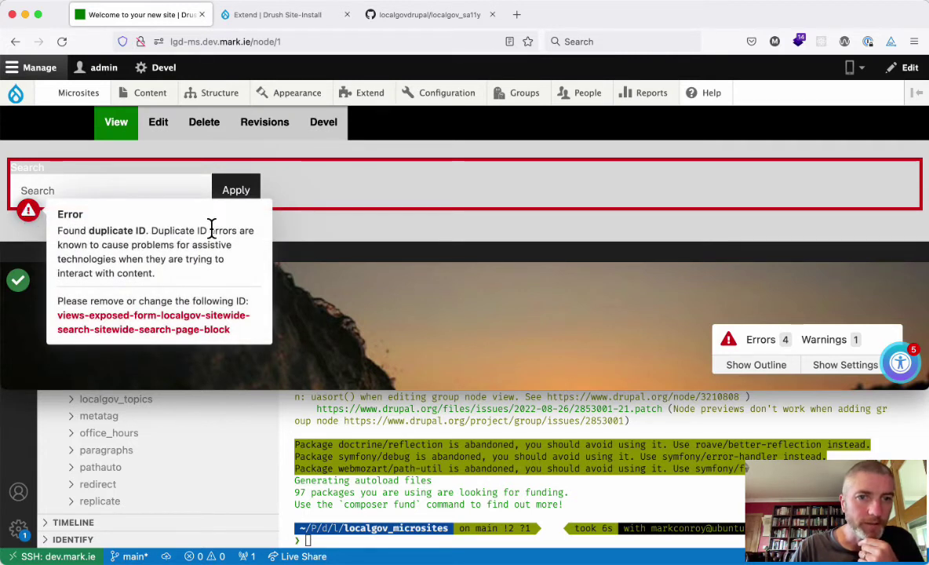
pyautogui.moveTo(179, 231); pyautogui.dragTo(230, 230)
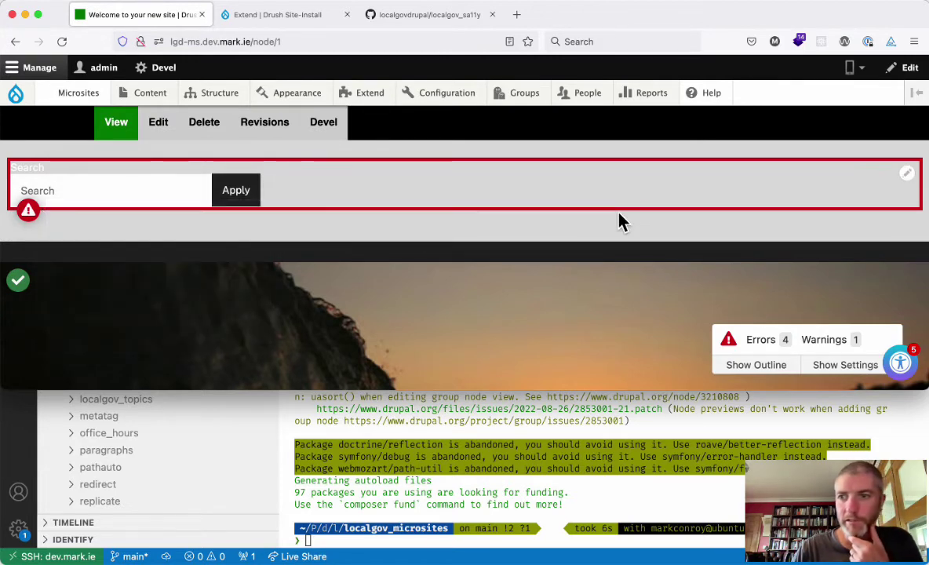
pyautogui.click(728, 342)
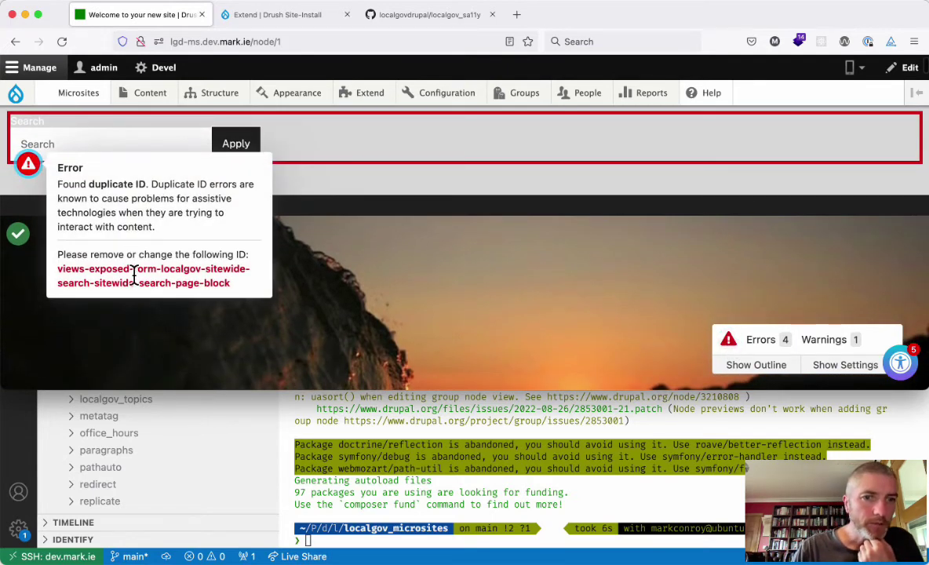
pyautogui.moveTo(22, 242)
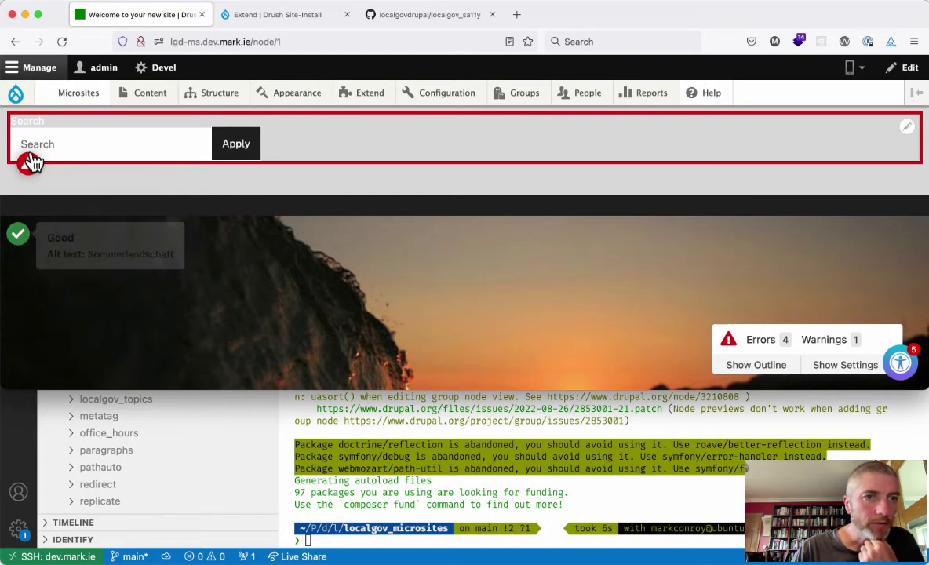
pyautogui.moveTo(29, 166)
pyautogui.moveTo(36, 122); pyautogui.dragTo(48, 129)
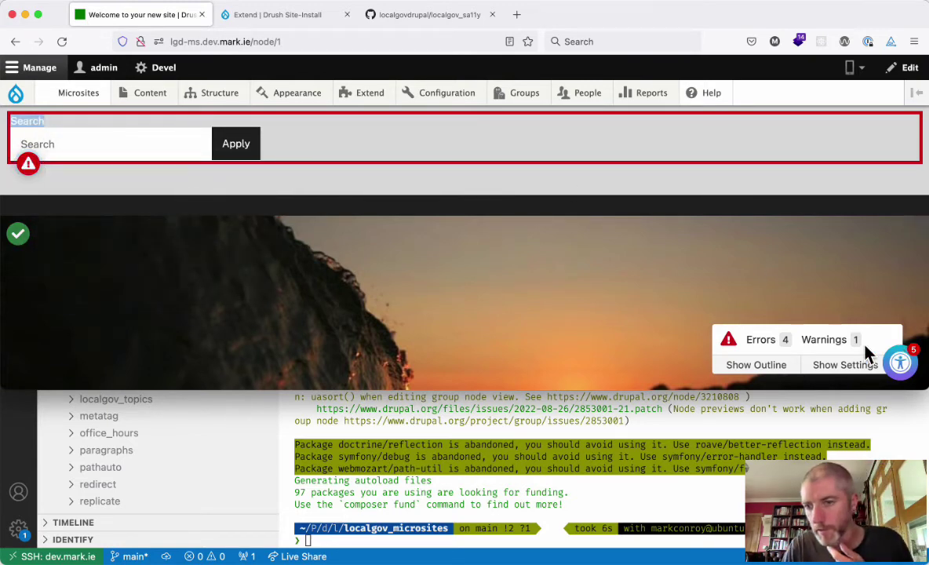
# Show the checker's settings, turn on the Contrast check and read the contrast error on the Search label
pyautogui.click(836, 366)
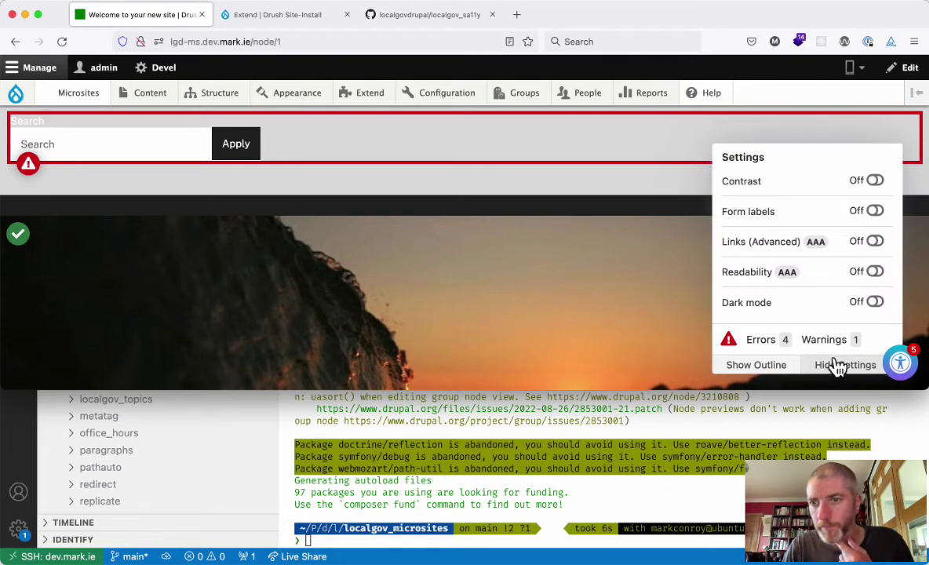
pyautogui.click(875, 182)
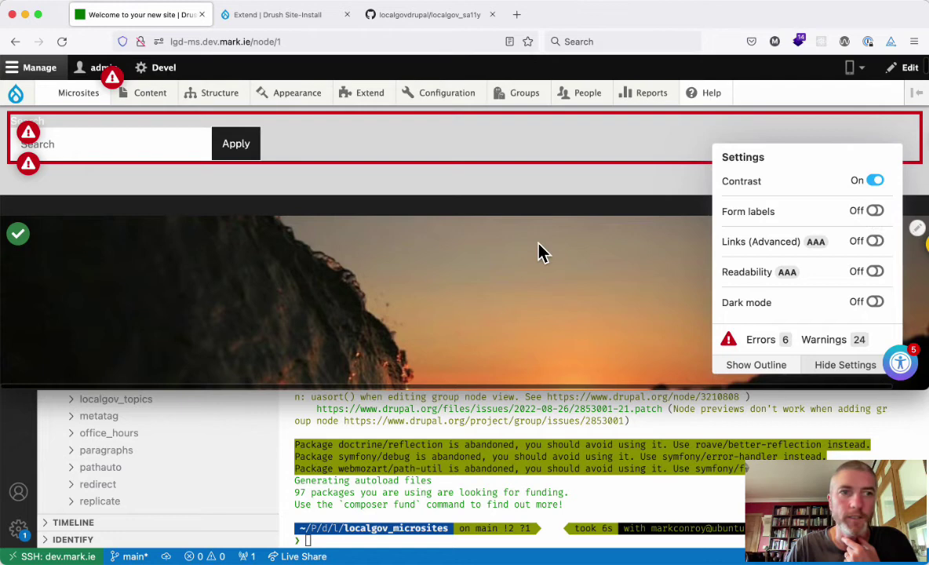
pyautogui.click(27, 179)
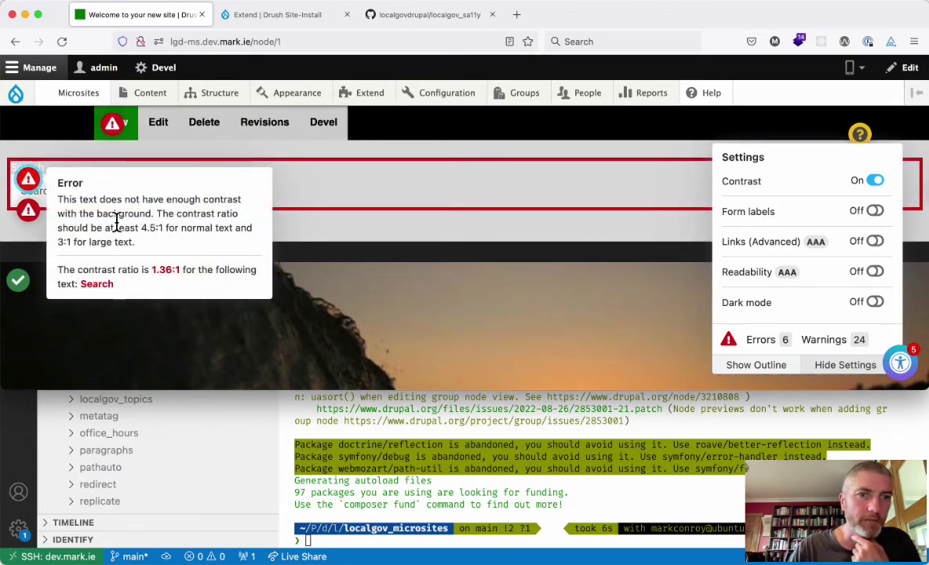
pyautogui.click(457, 235)
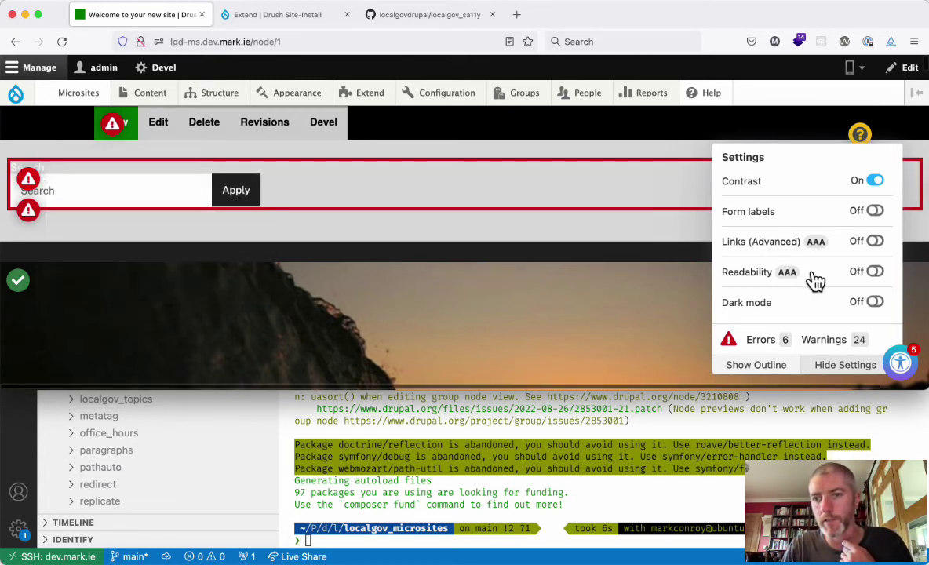
# Turn on the Form labels, Links (Advanced) and Readability checks in the checker's settings
pyautogui.click(872, 211)
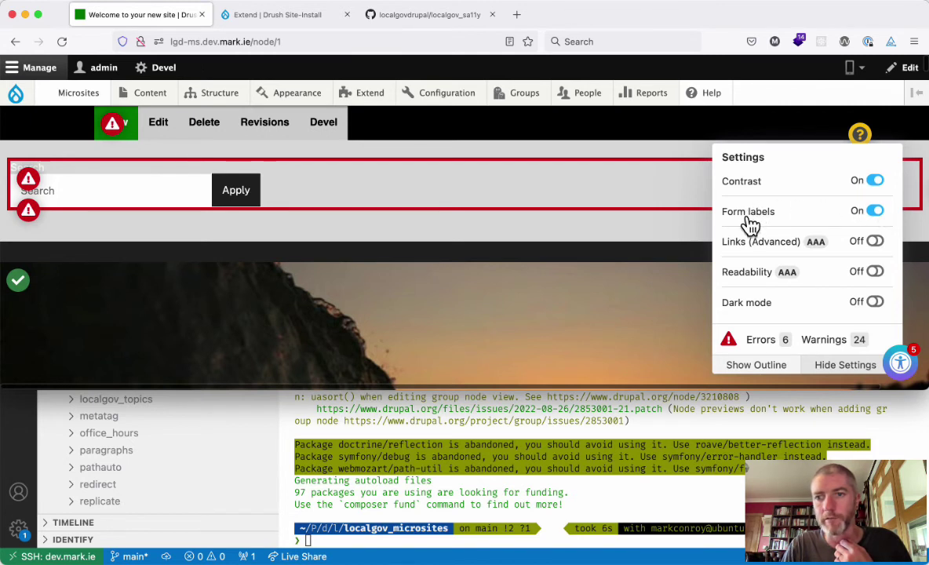
pyautogui.click(874, 241)
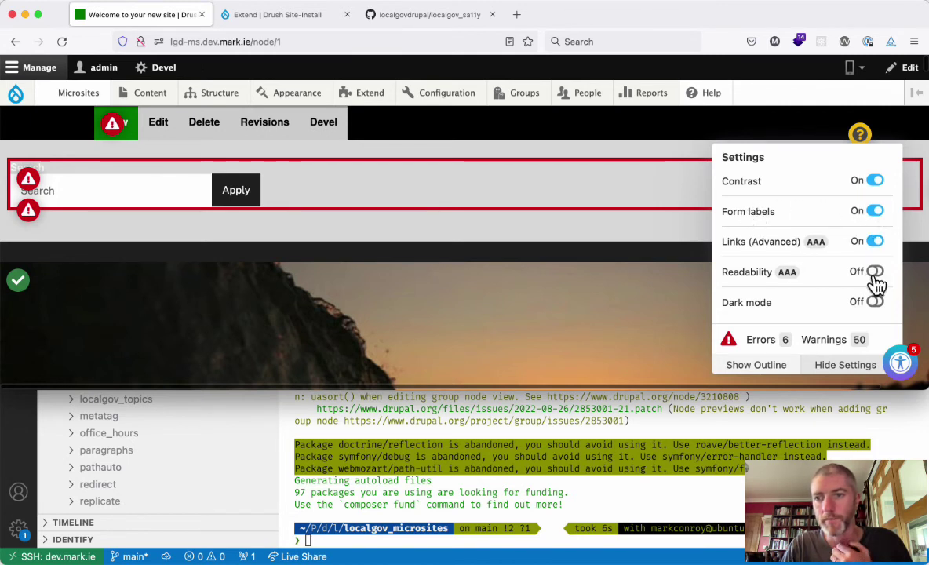
pyautogui.click(876, 273)
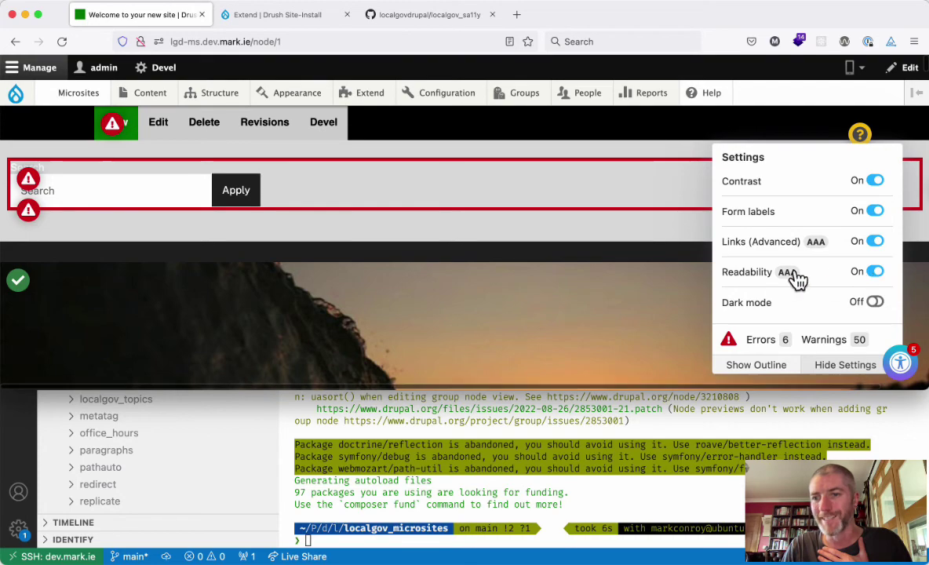
pyautogui.scroll(-5, 545, 284)
pyautogui.scroll(-5, 546, 286)
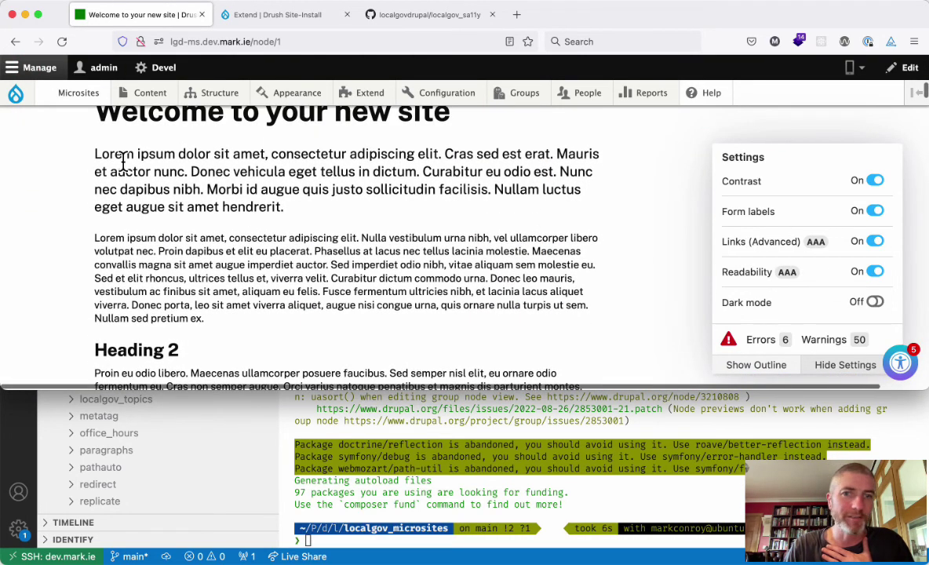
# Try the checker's Dark mode, turn it off again, and expand the browser window back to full height
pyautogui.click(872, 304)
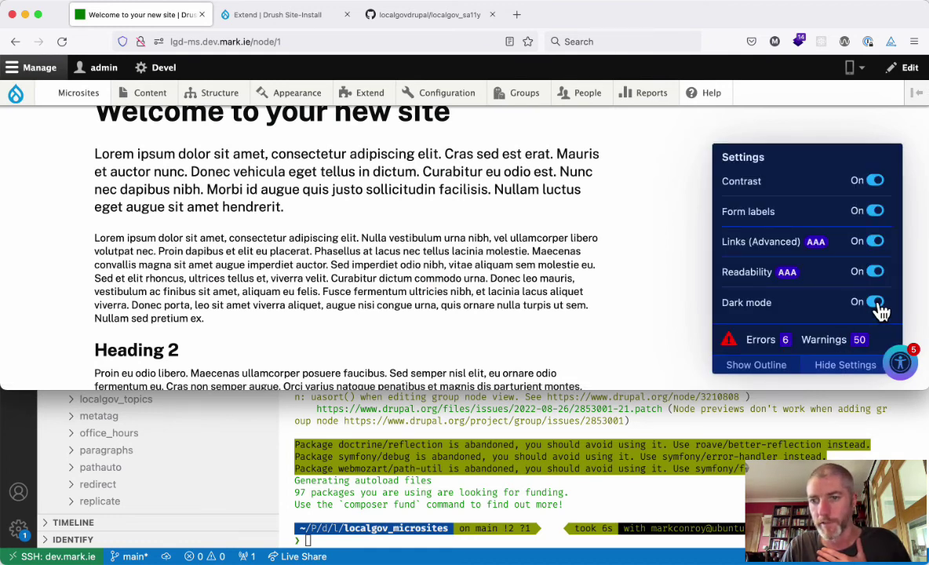
pyautogui.click(875, 304)
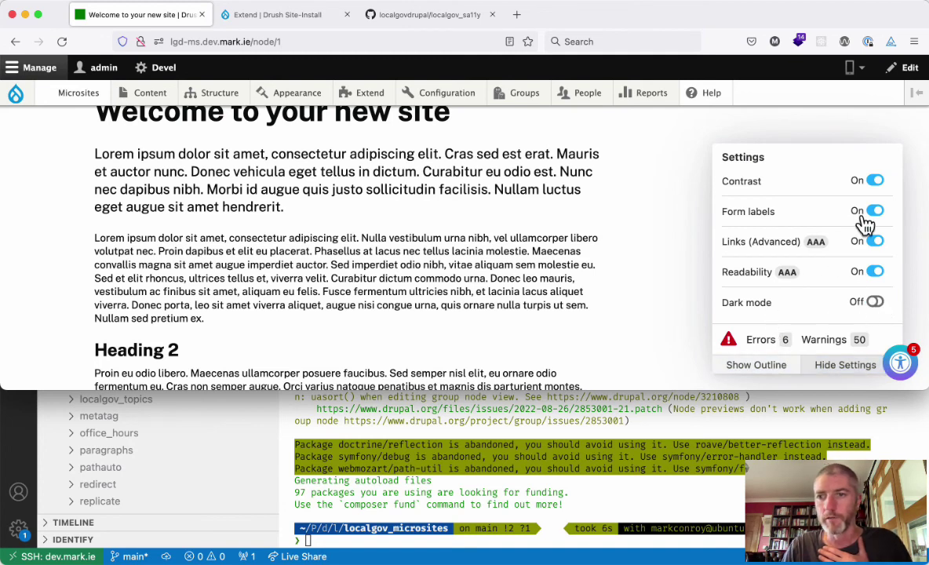
pyautogui.doubleClick(612, 392)
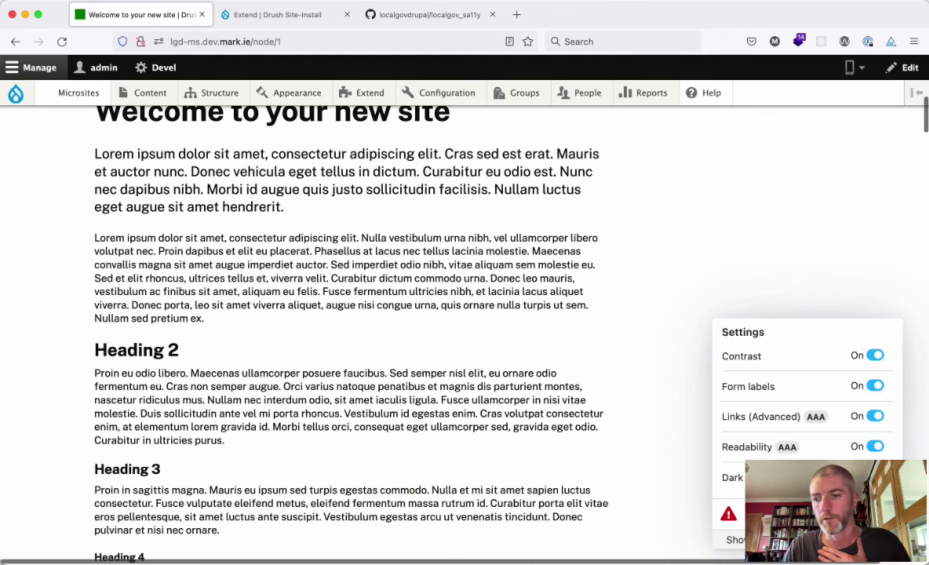